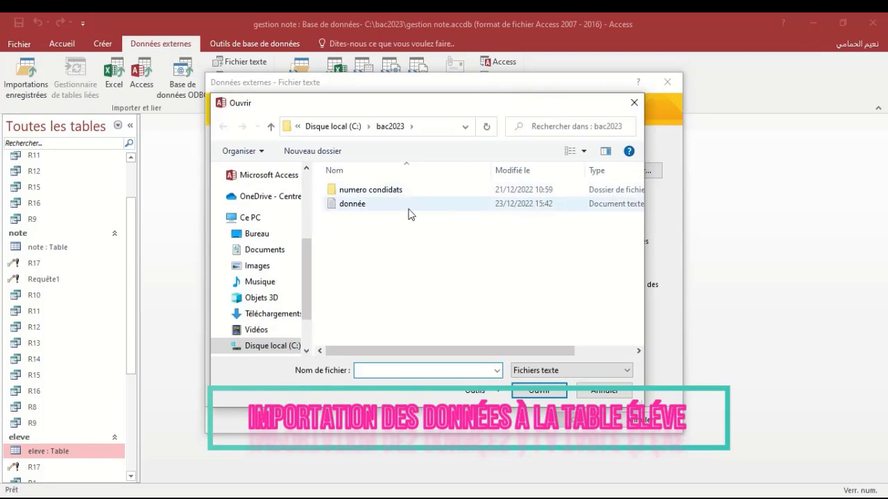
# Import donnée.txt into the eleve table as semicolon-delimited text without saving the import steps, and select the ele005 and ele006 records
pyautogui.doubleClick(372, 206)
pyautogui.click(575, 432)
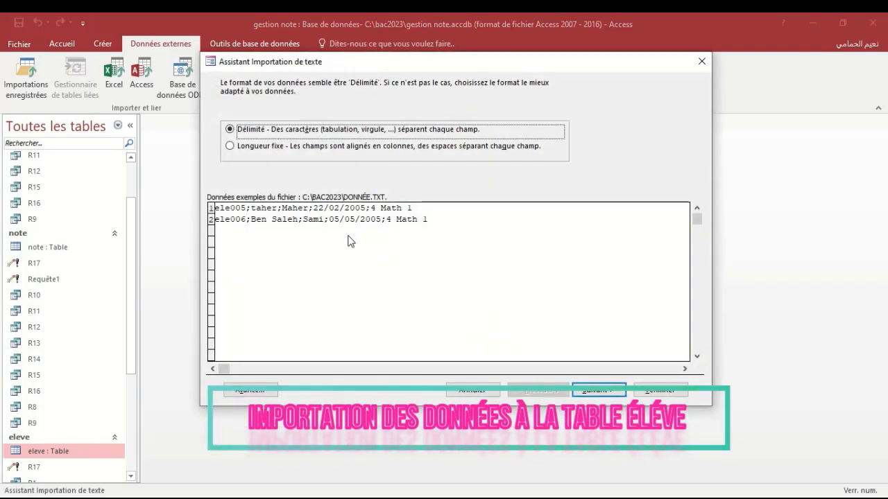
pyautogui.click(594, 389)
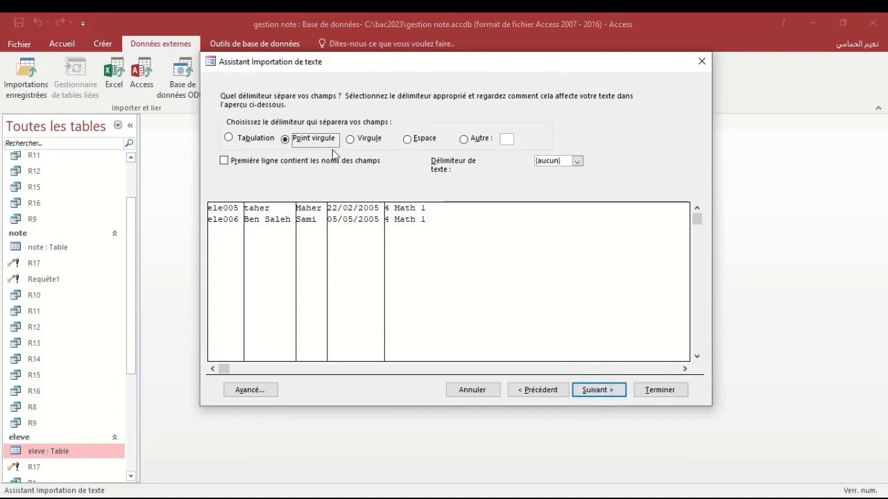
pyautogui.click(598, 391)
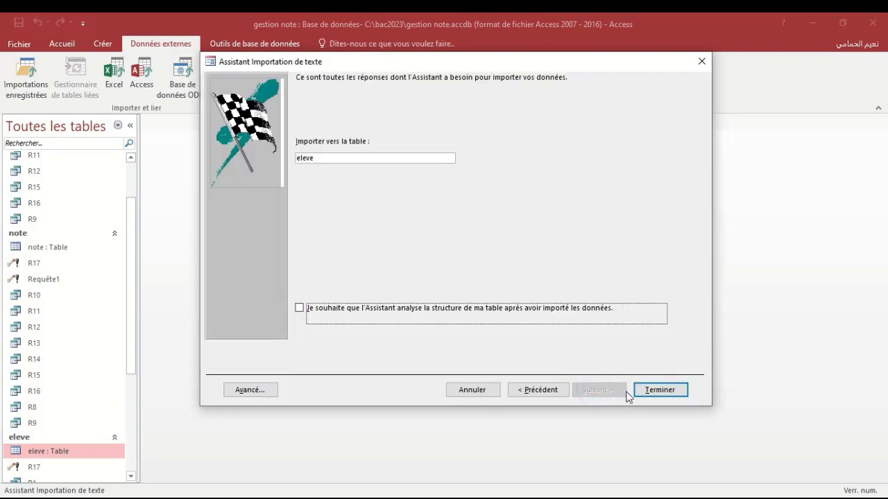
pyautogui.click(655, 389)
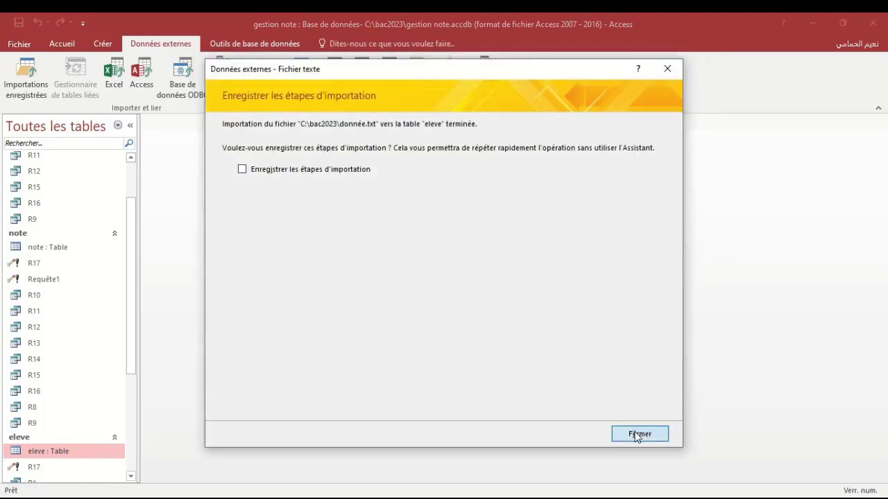
pyautogui.click(639, 434)
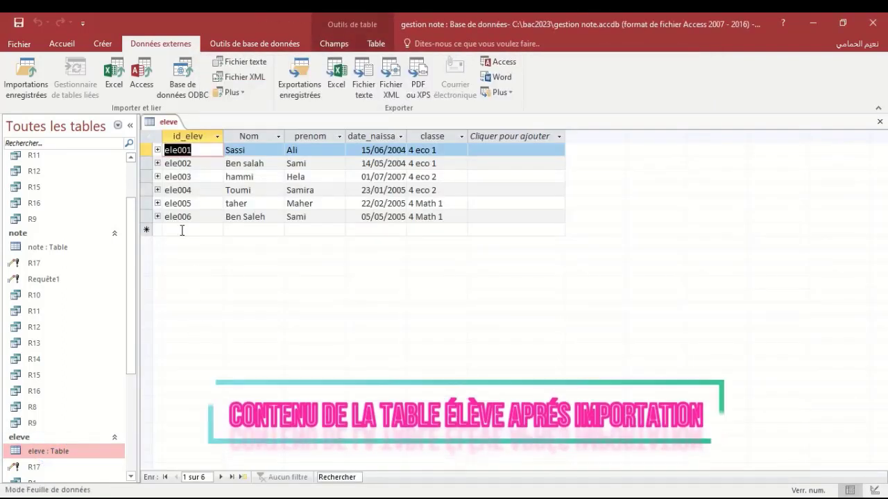
pyautogui.moveTo(146, 204); pyautogui.dragTo(148, 213)
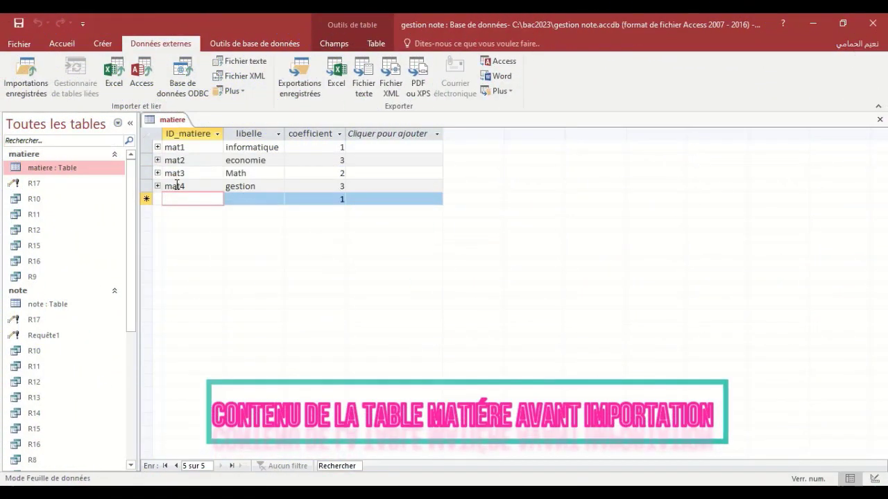
# Close the matiere table and start an Excel import with C:\bac2023\donnees.xlsx as the source file
pyautogui.rightClick(177, 127)
pyautogui.click(201, 146)
pyautogui.click(166, 35)
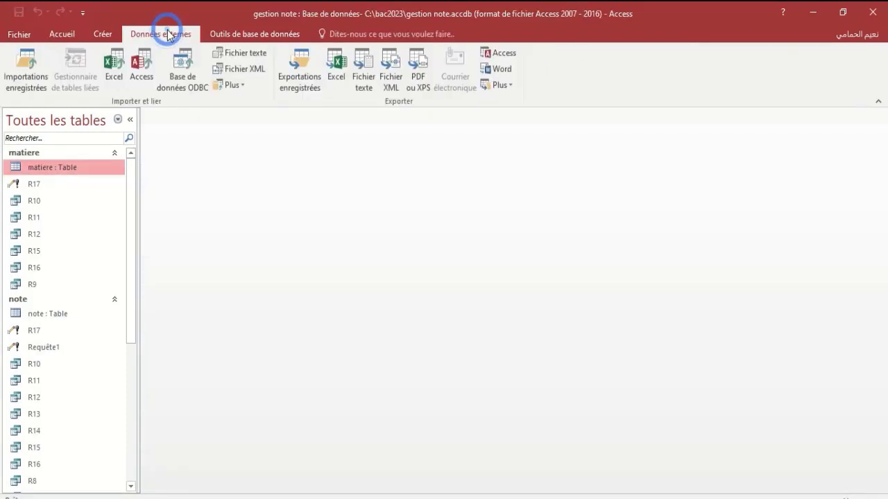
pyautogui.click(116, 78)
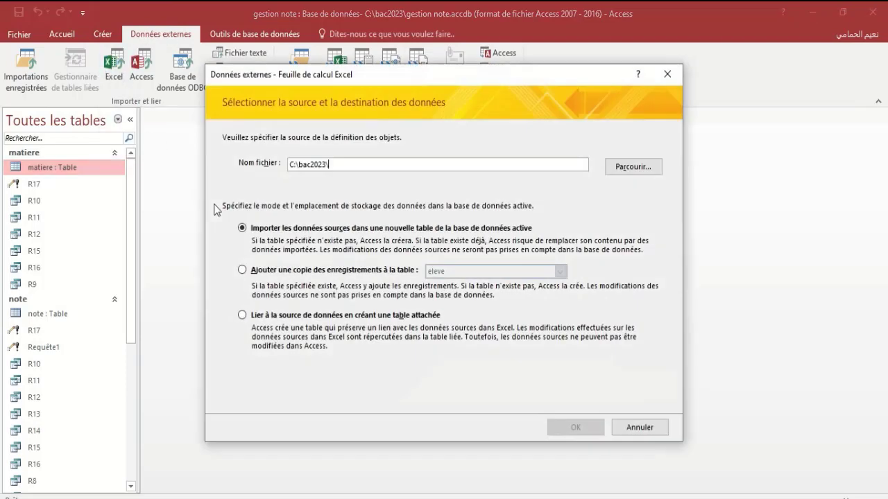
pyautogui.click(617, 168)
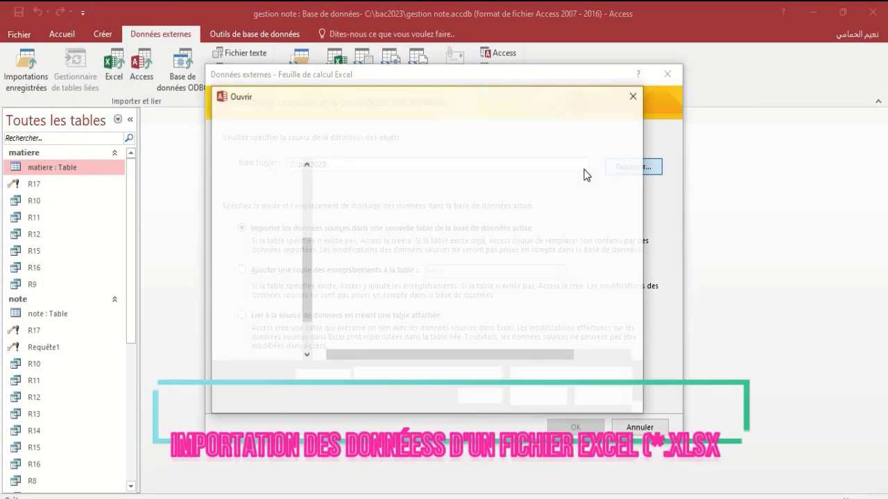
pyautogui.doubleClick(375, 202)
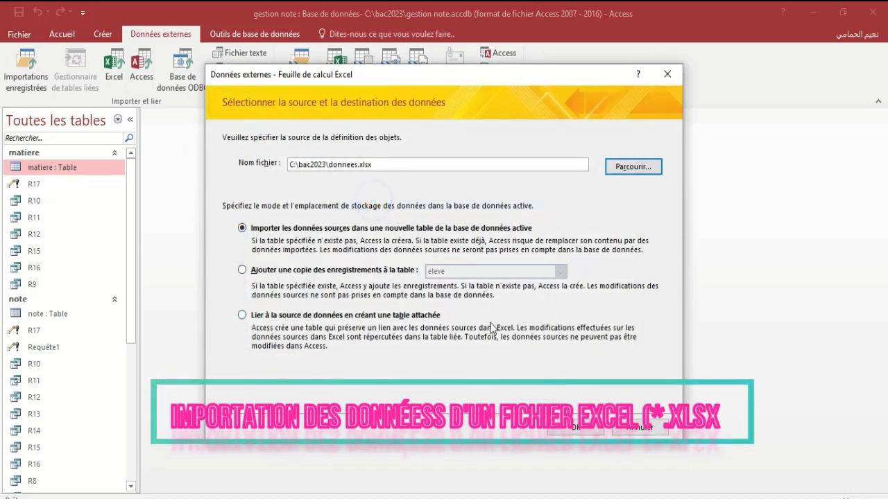
# Set the import to append a copy of the records to the matiere table, using the workbook's matiere sheet
pyautogui.click(286, 271)
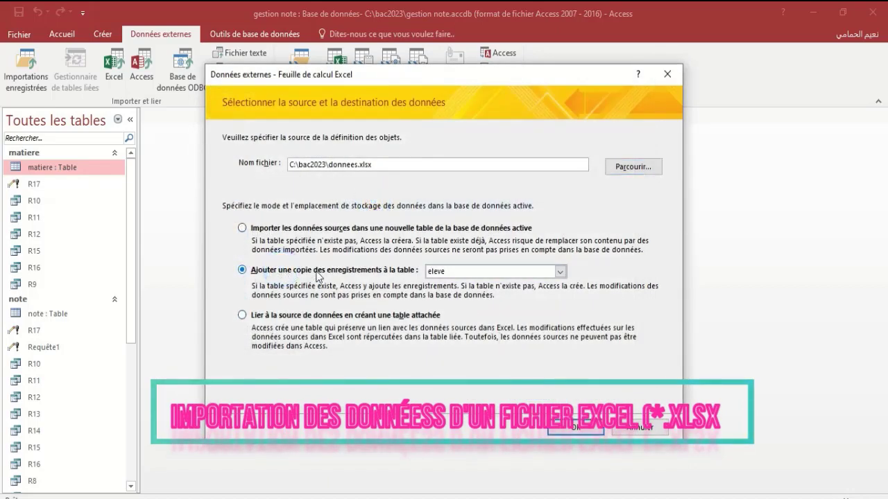
pyautogui.click(559, 272)
pyautogui.click(508, 291)
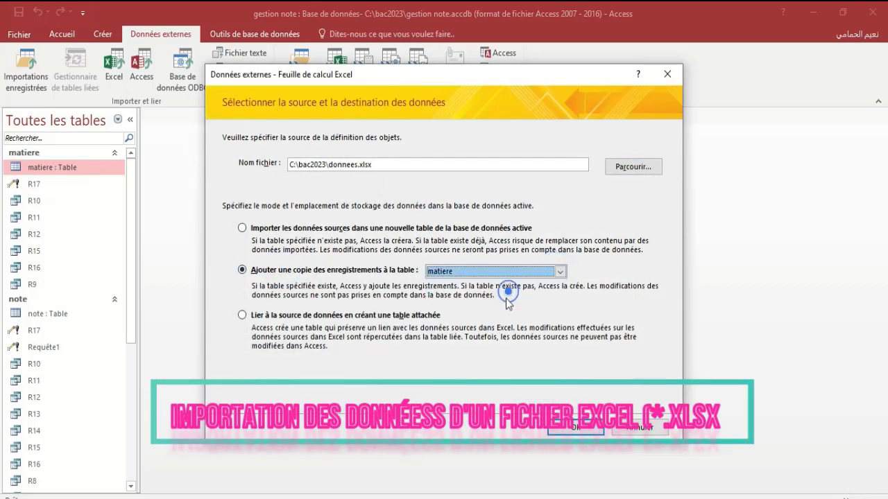
pyautogui.click(575, 427)
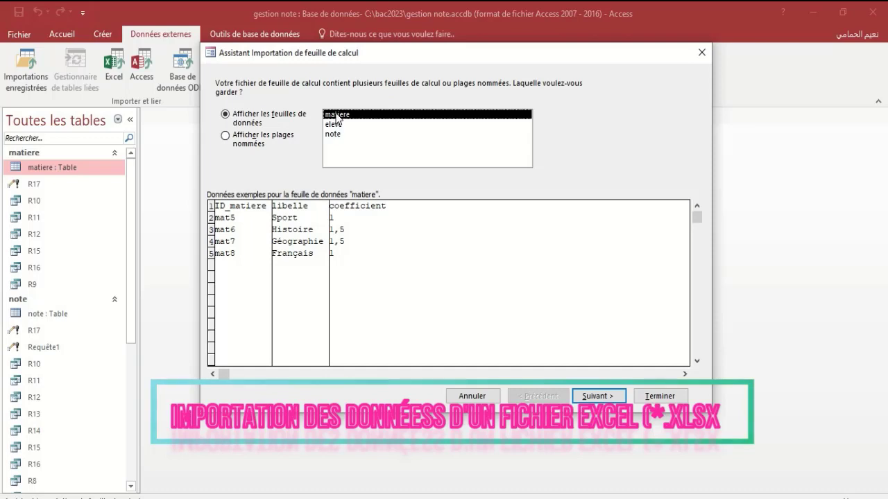
pyautogui.click(603, 394)
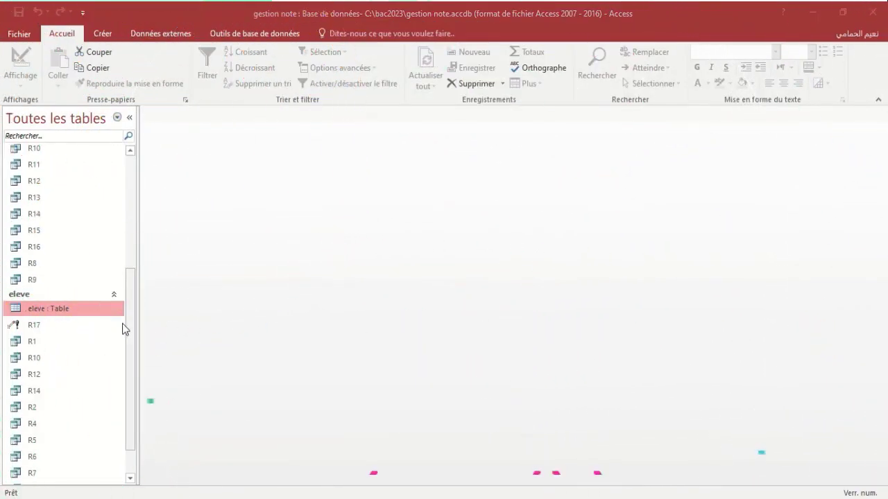
# Start an Excel export of the eleve table with C:\bac2023\eleve.xlsx as the destination file
pyautogui.rightClick(68, 309)
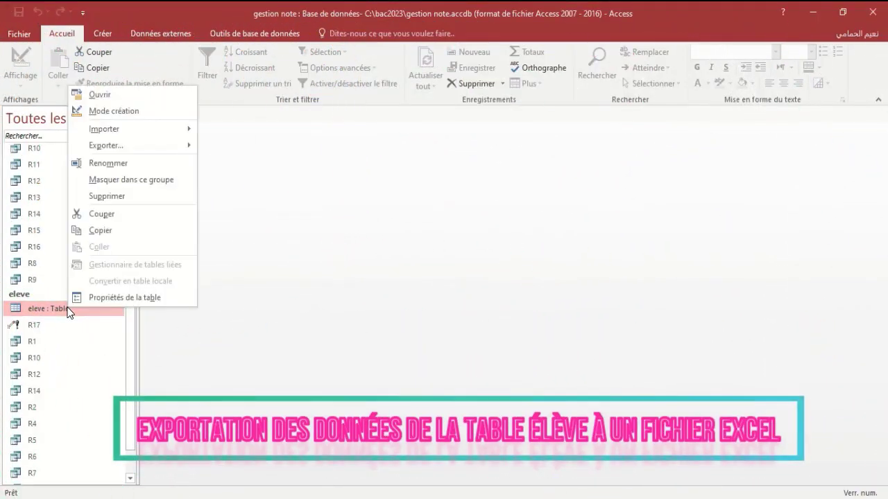
pyautogui.moveTo(148, 149)
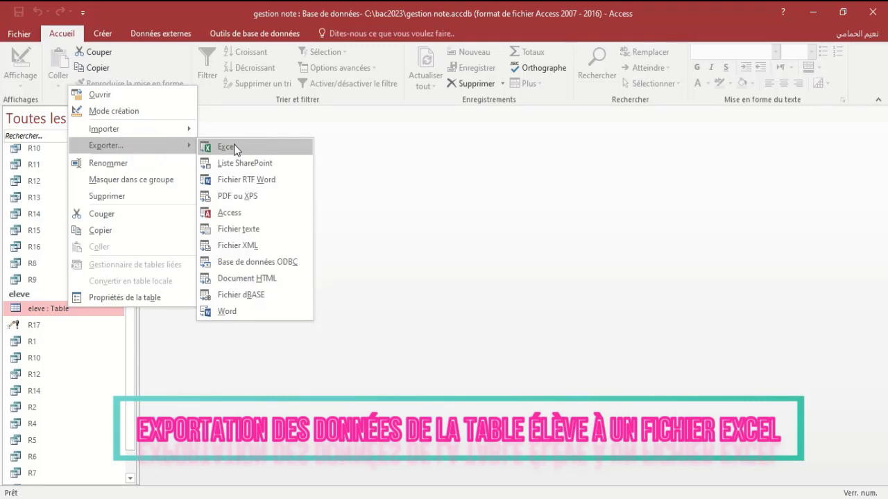
pyautogui.click(227, 148)
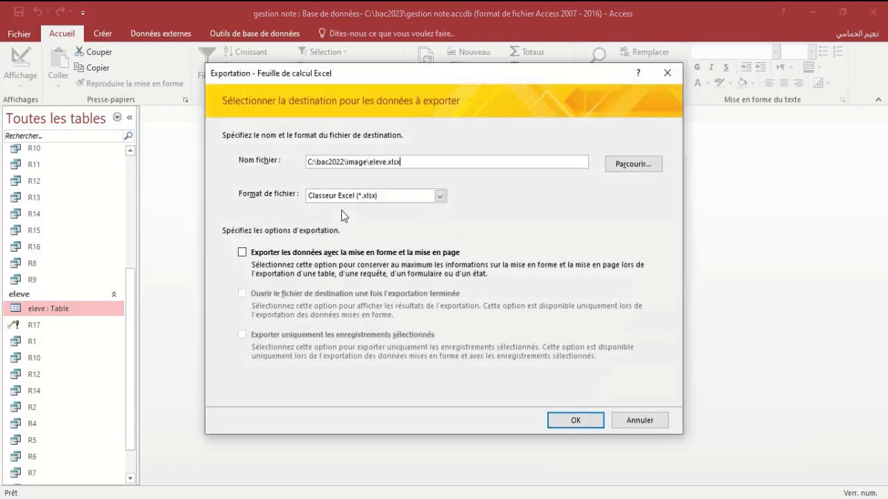
pyautogui.click(632, 165)
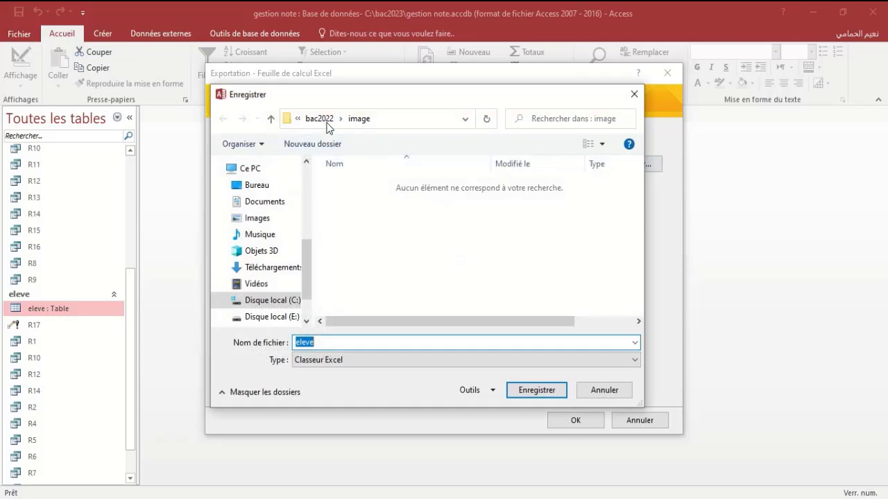
pyautogui.click(286, 301)
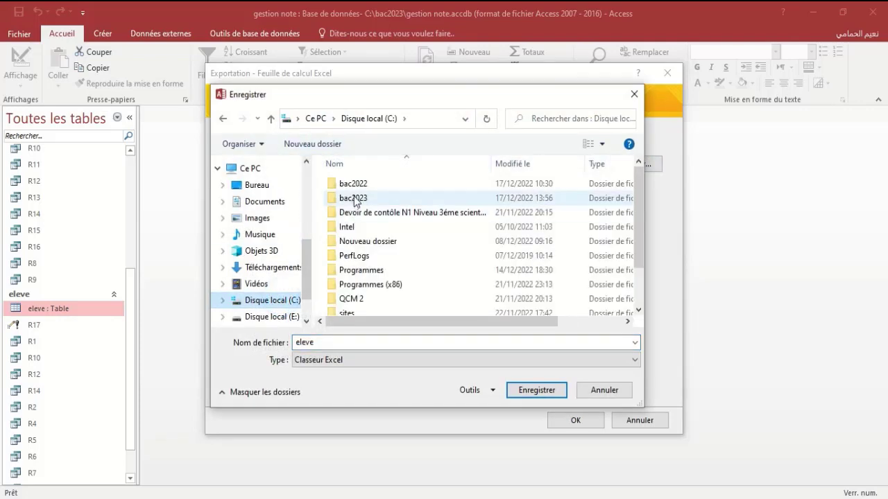
pyautogui.doubleClick(354, 202)
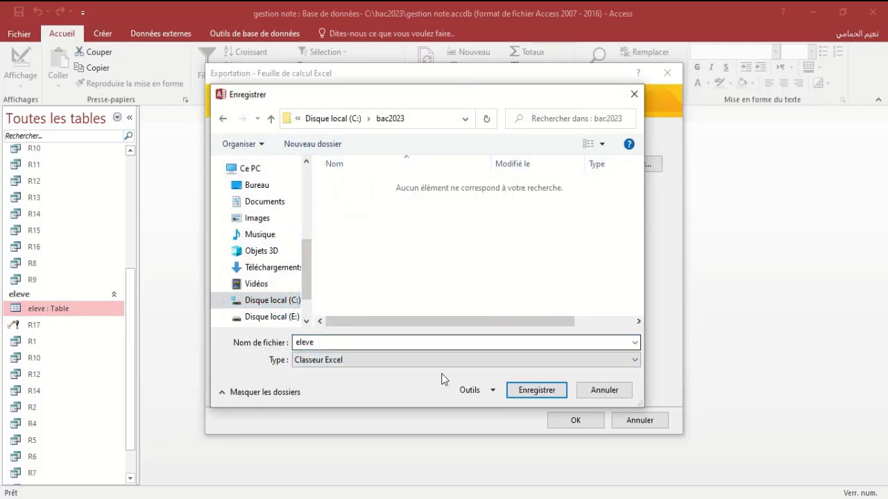
pyautogui.click(537, 391)
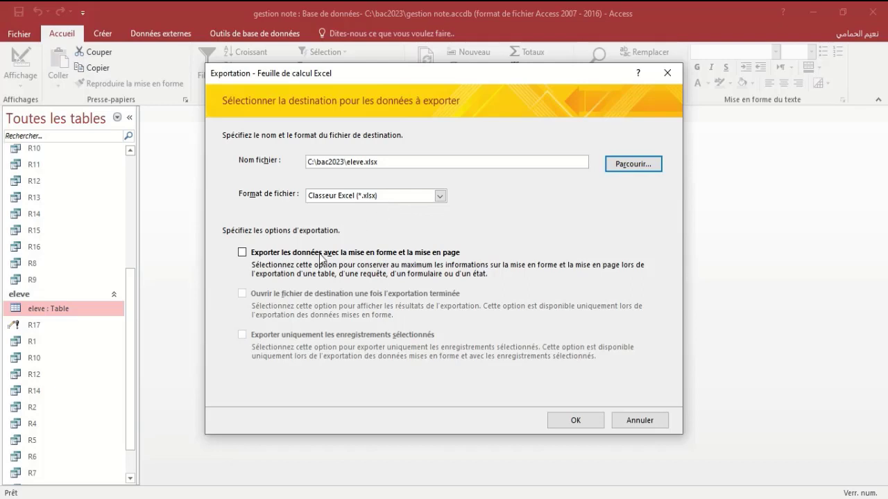
# Export the eleve data with formatting and layout, opening the destination file once the export finishes
pyautogui.click(294, 252)
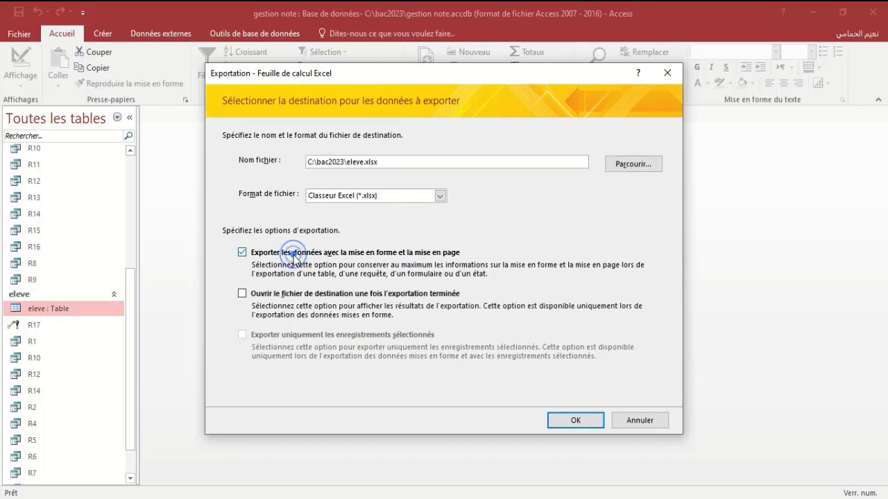
pyautogui.click(290, 296)
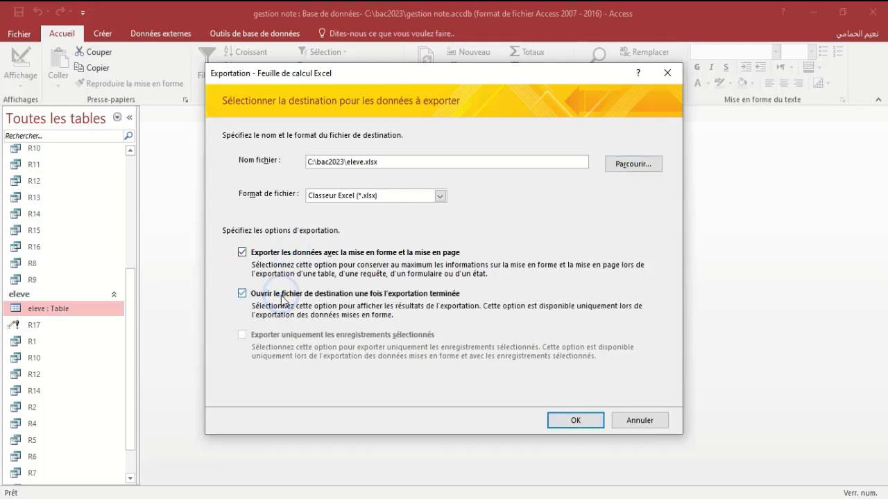
pyautogui.click(571, 420)
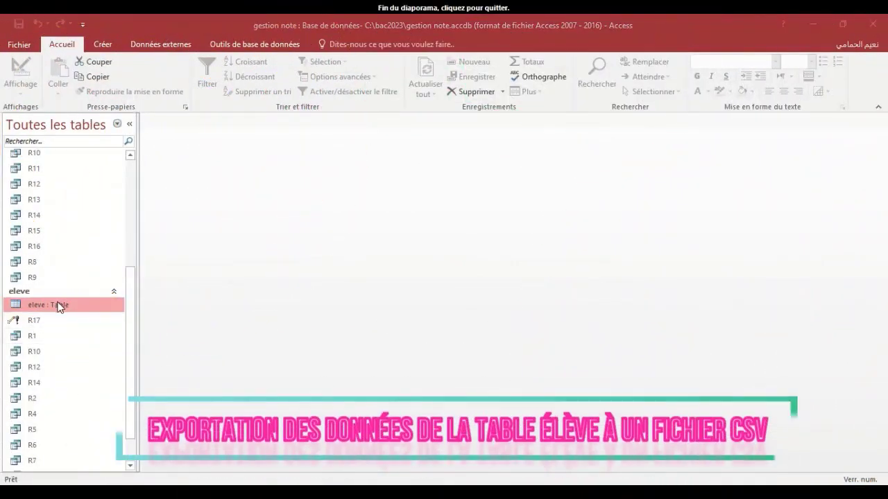
# Start a text file export of the eleve table and name the destination file C:\bac2023\eleve.csv
pyautogui.rightClick(59, 308)
pyautogui.click(154, 149)
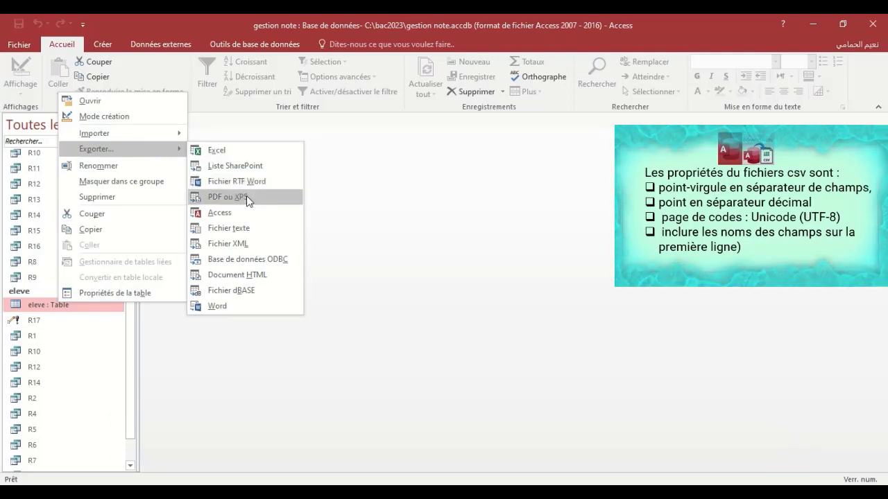
pyautogui.click(255, 232)
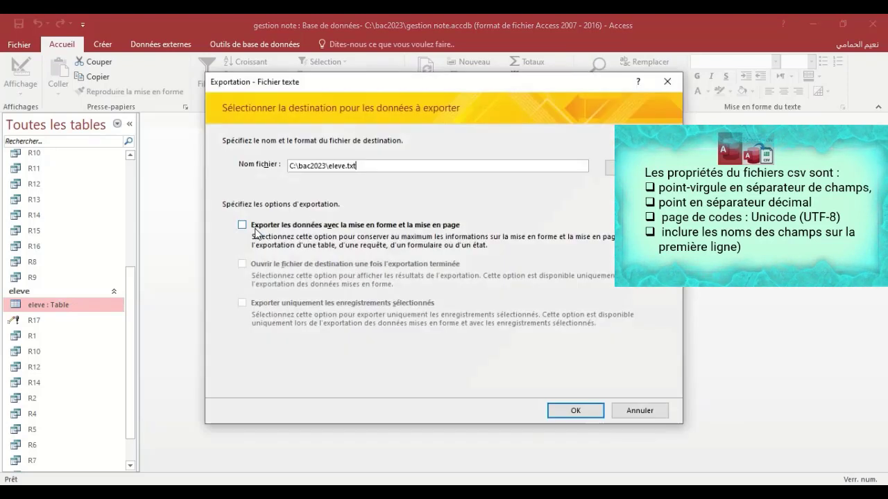
pyautogui.press('BackSpace')
pyautogui.press('BackSpace')
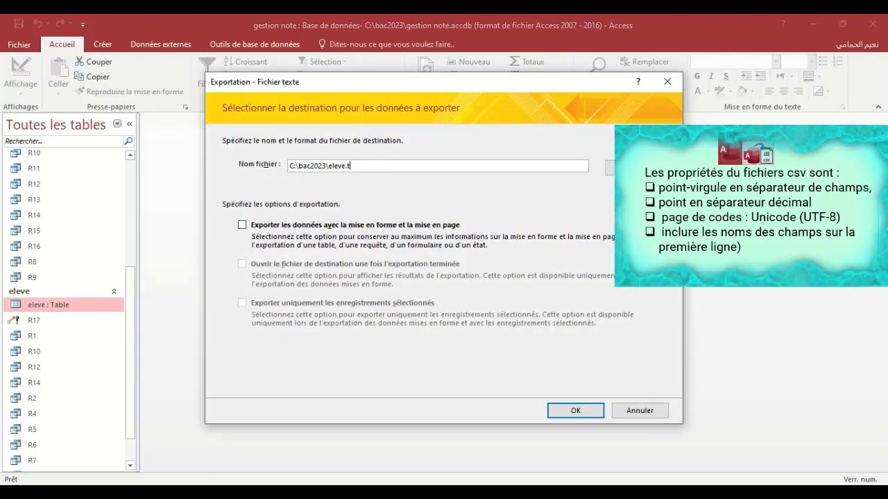
pyautogui.press('BackSpace')
pyautogui.write('csv')
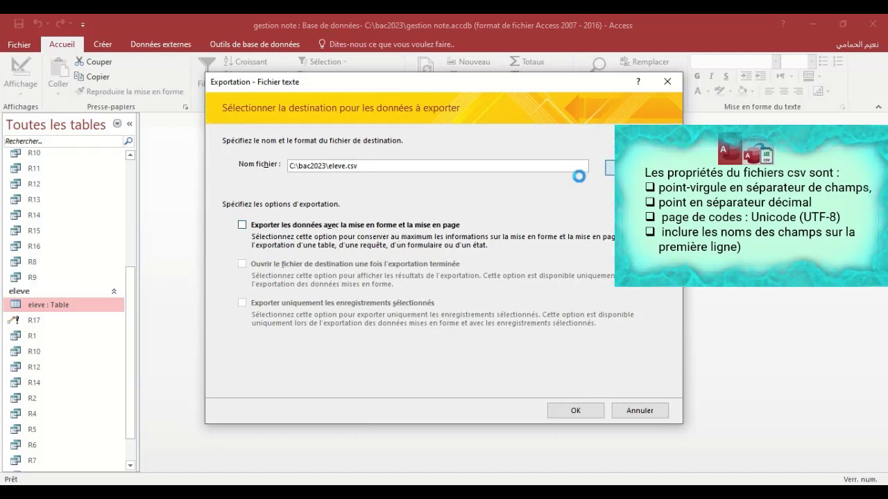
# Choose the bac2023 folder on drive C: for eleve.csv and accept the delimited export format
pyautogui.click(609, 168)
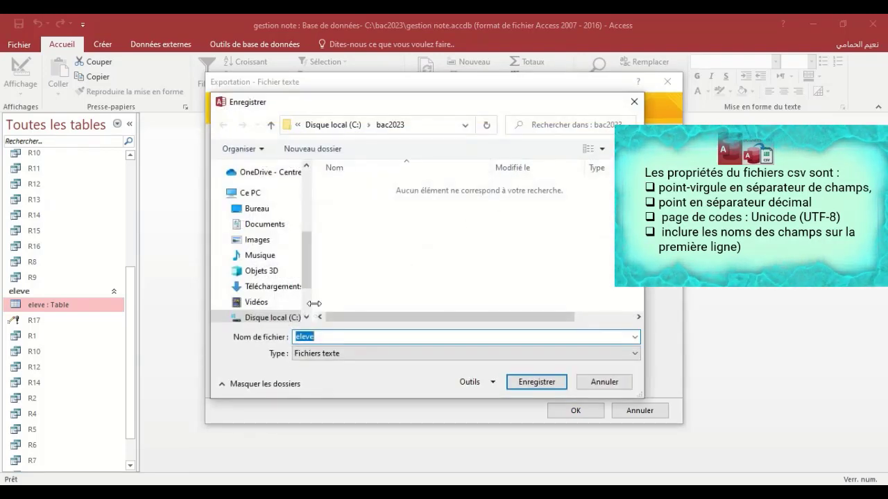
pyautogui.click(280, 317)
pyautogui.doubleClick(361, 202)
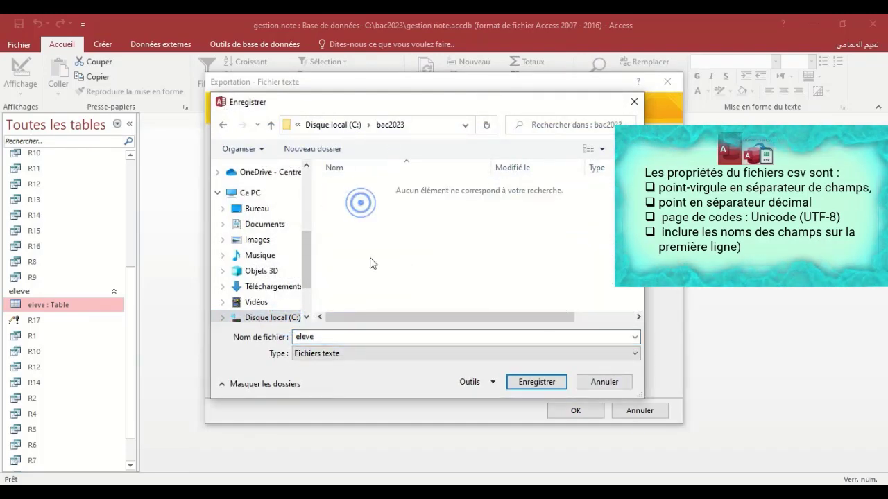
pyautogui.click(536, 382)
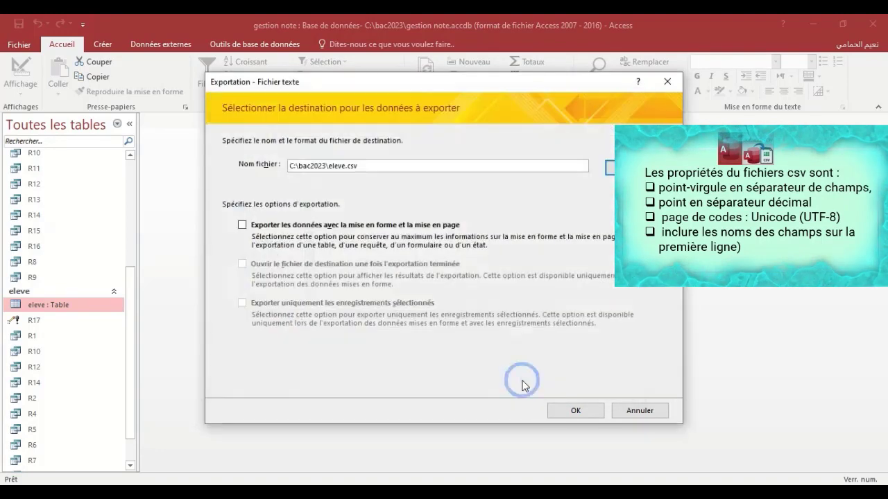
pyautogui.click(579, 410)
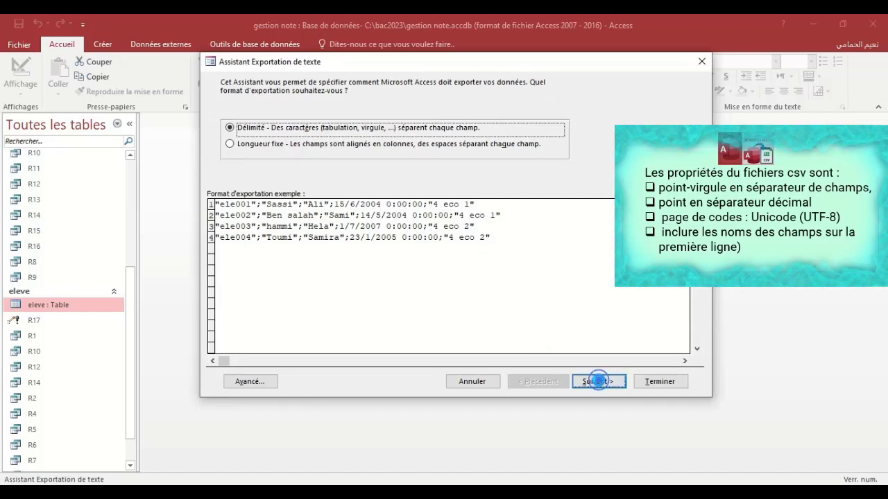
pyautogui.click(599, 380)
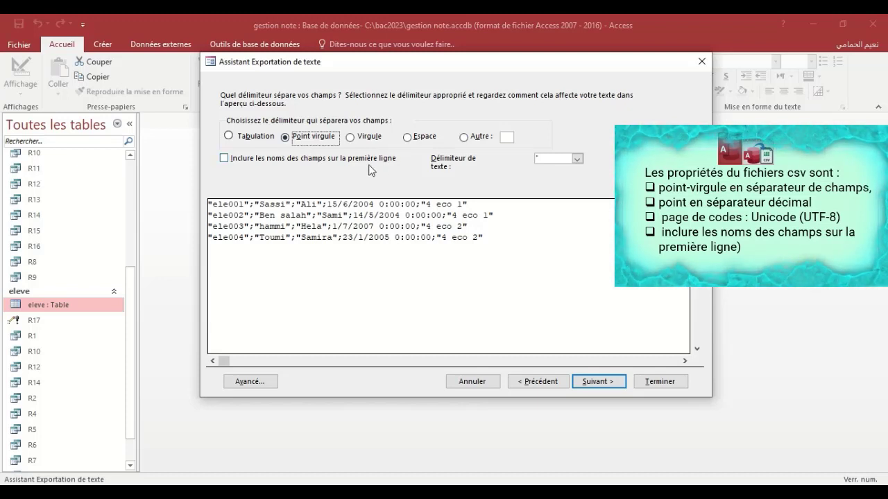
# Set the export specification's decimal symbol to a period and its code page to Unicode (UTF-8)
pyautogui.click(252, 382)
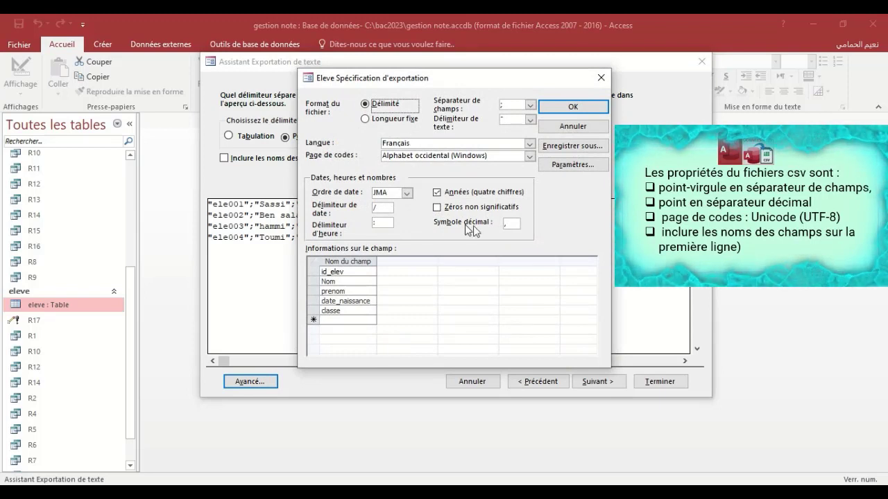
pyautogui.click(512, 224)
pyautogui.press('BackSpace')
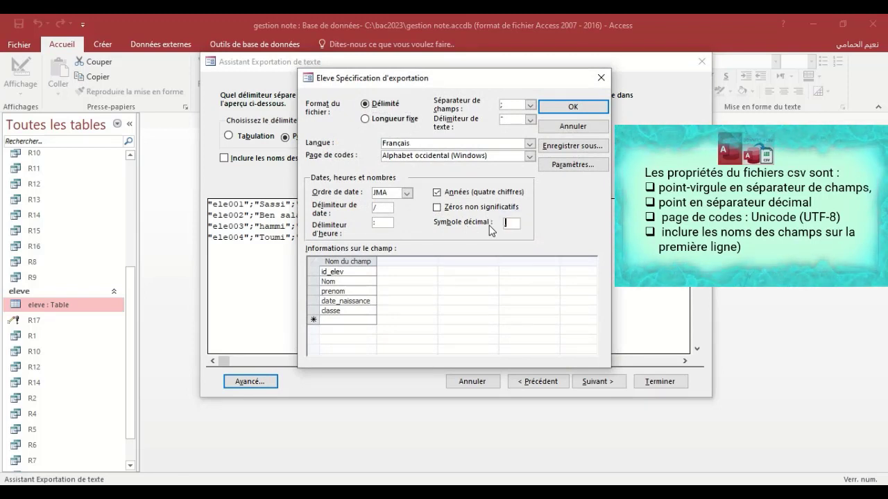
pyautogui.write('.')
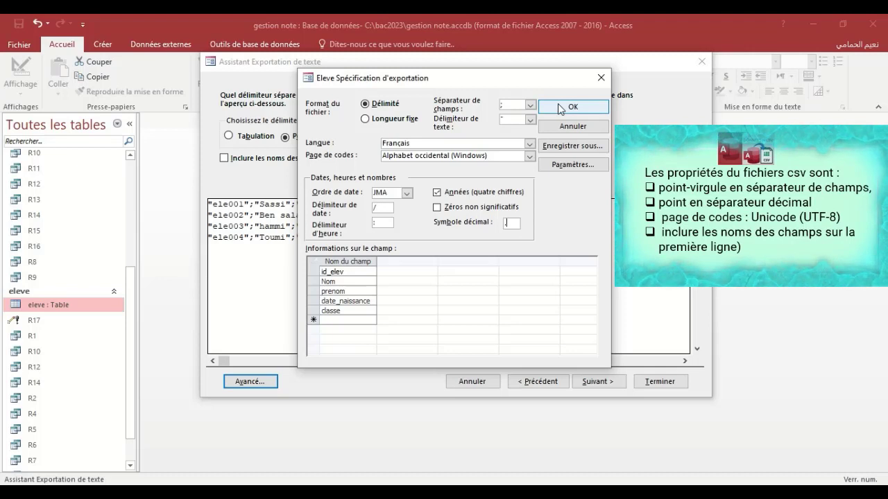
pyautogui.click(529, 156)
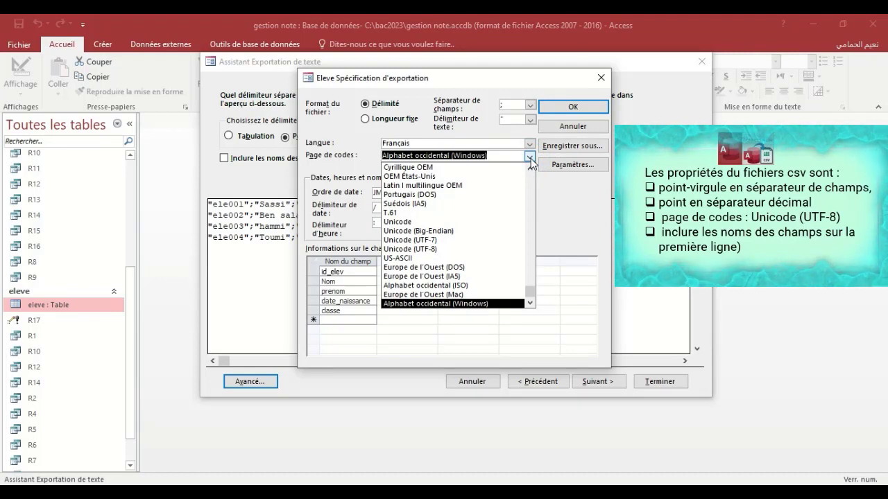
pyautogui.click(475, 249)
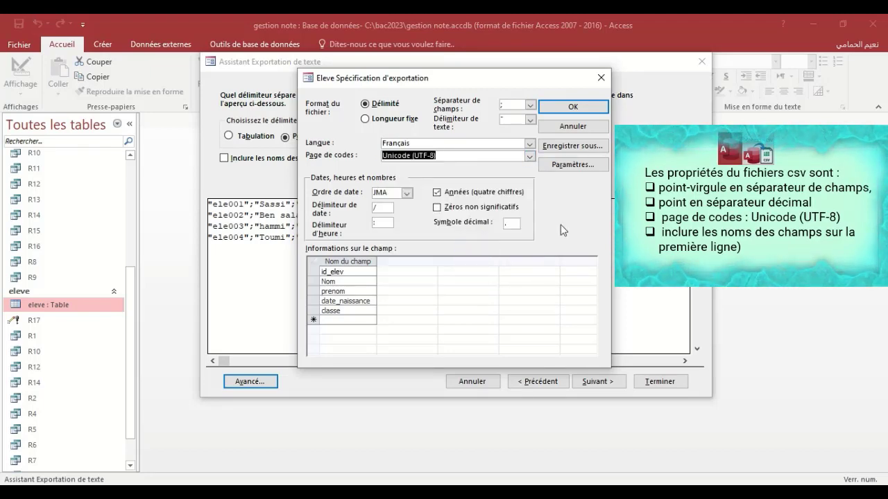
pyautogui.click(563, 106)
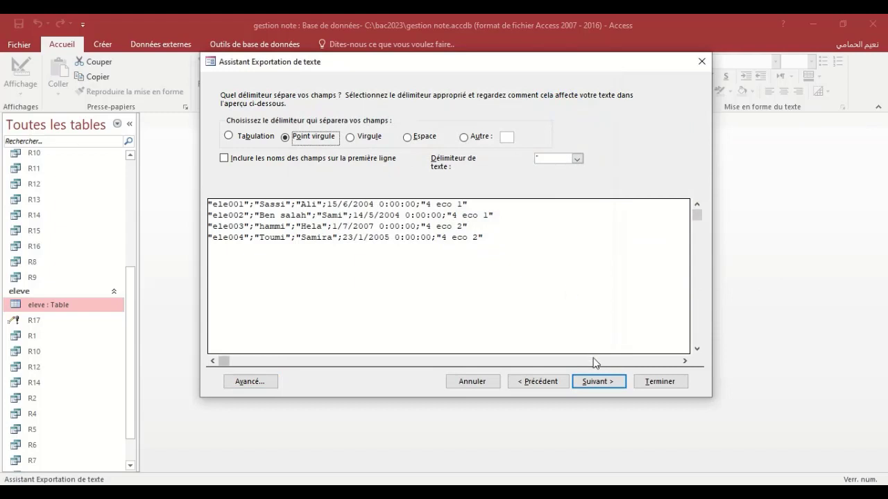
# Include the field names on the first row and finish the eleve.csv export without saving the export steps
pyautogui.click(262, 161)
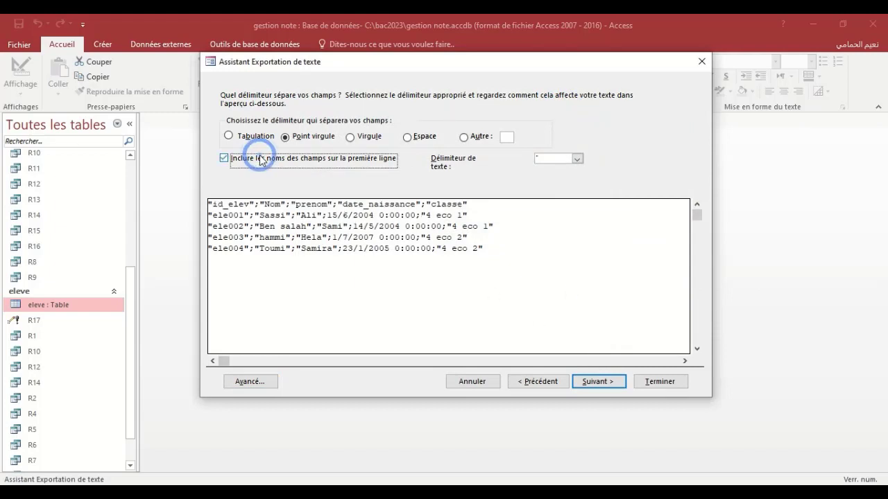
pyautogui.click(586, 382)
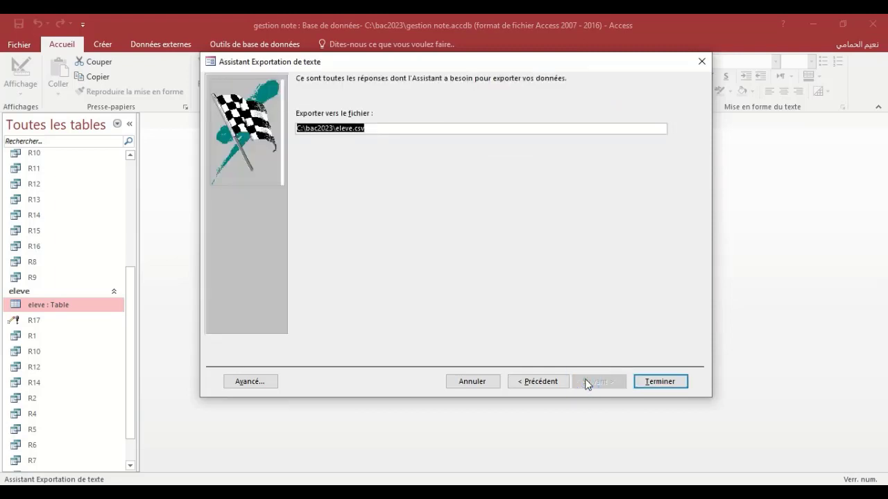
pyautogui.click(664, 380)
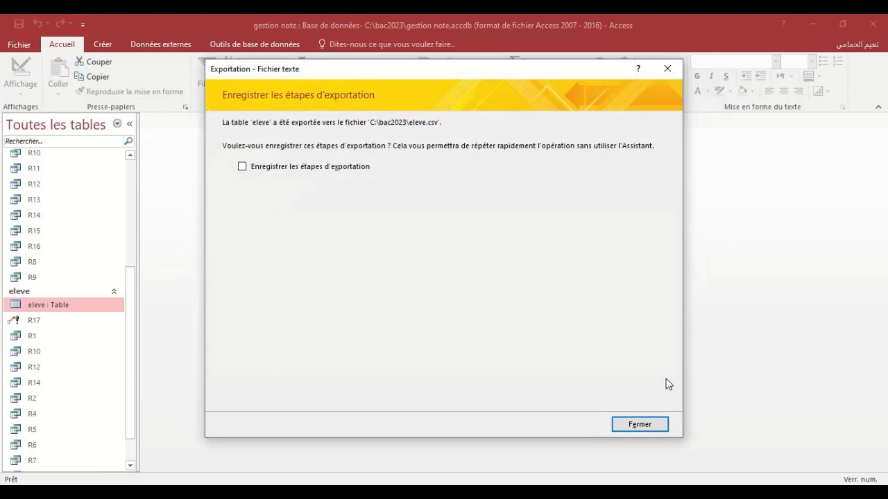
pyautogui.click(643, 425)
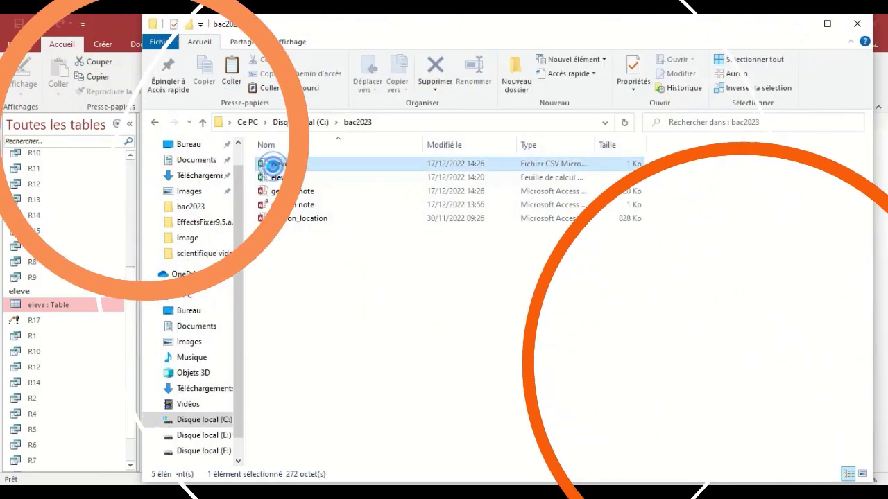
# Open the exported eleve CSV file from the bac2023 folder in Notepad (Bloc-notes) to examine its contents
pyautogui.rightClick(274, 170)
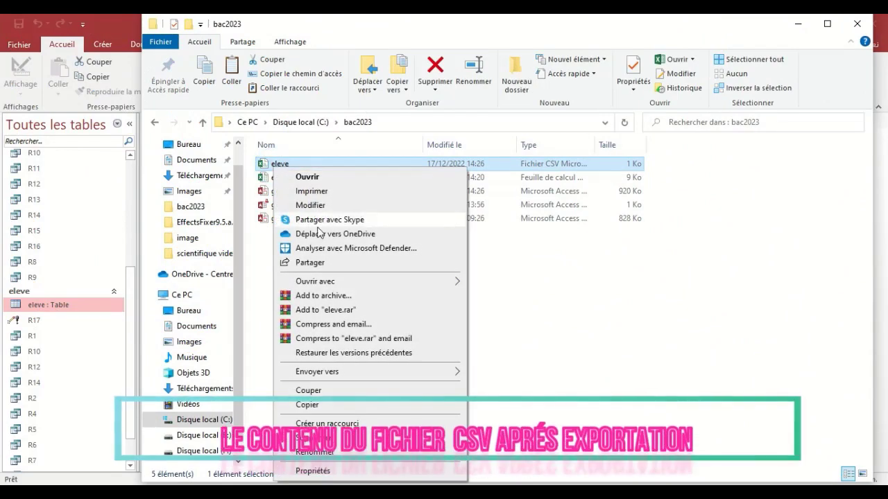
pyautogui.click(342, 284)
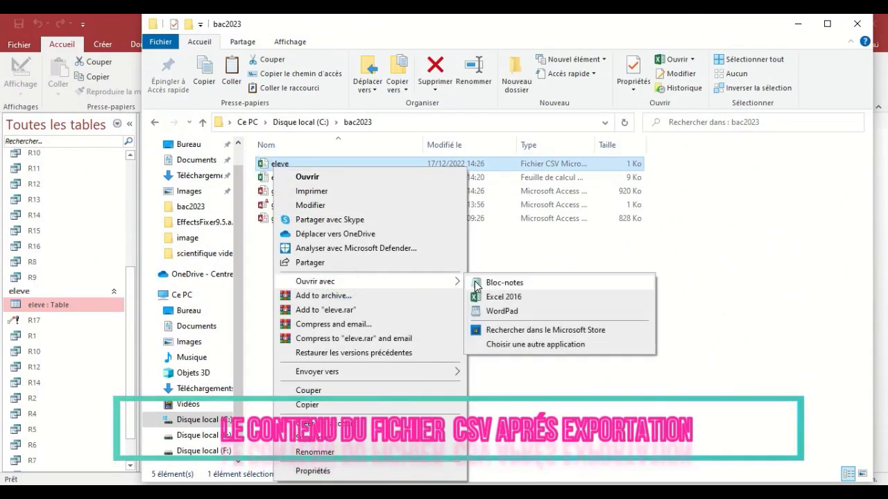
pyautogui.click(479, 283)
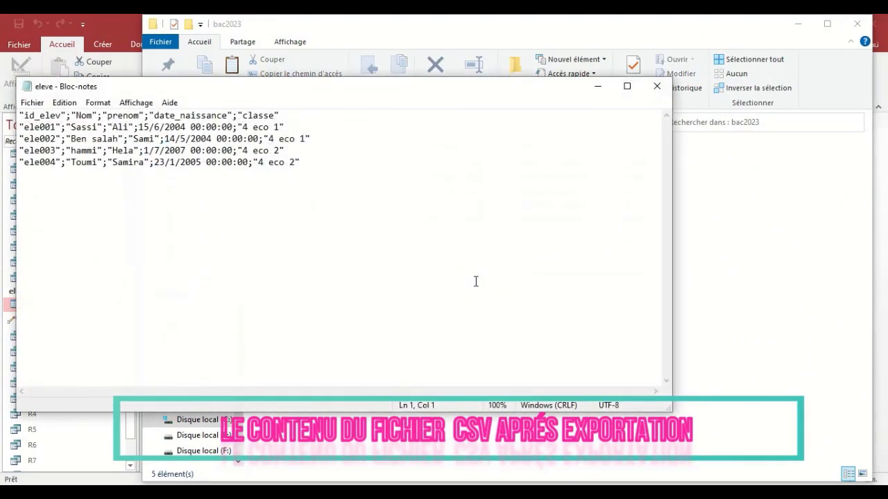